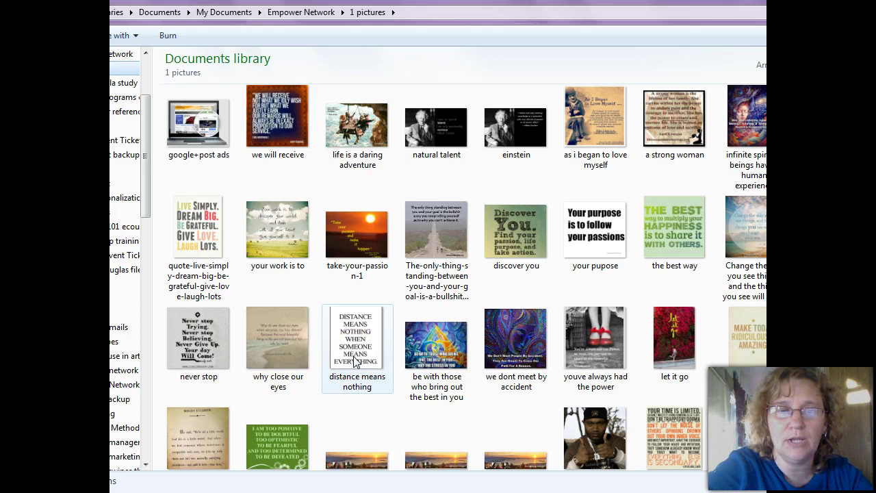
Step: Select the 'distance means nothing' thumbnail and check its details: 379 × 445 PNG, 67.7 KB
{"action": "mouse_move", "coordinate": [355, 362]}
{"action": "left_click", "coordinate": [367, 397]}
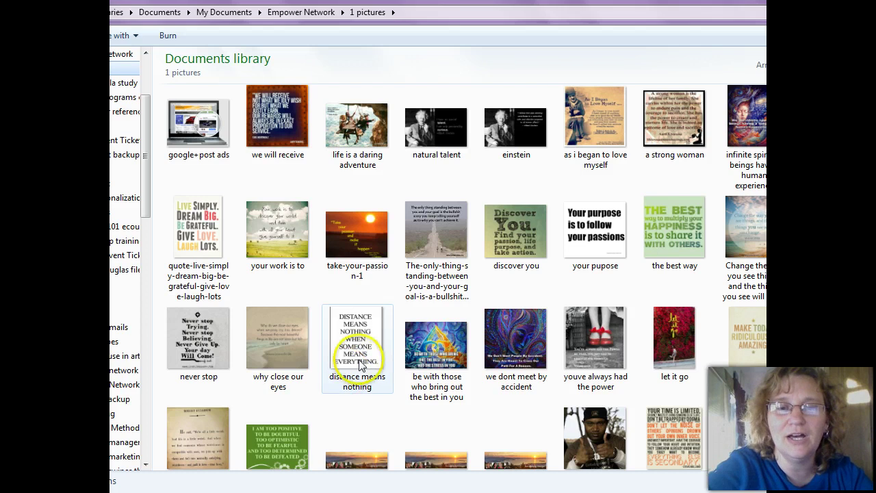
{"action": "mouse_move", "coordinate": [359, 364]}
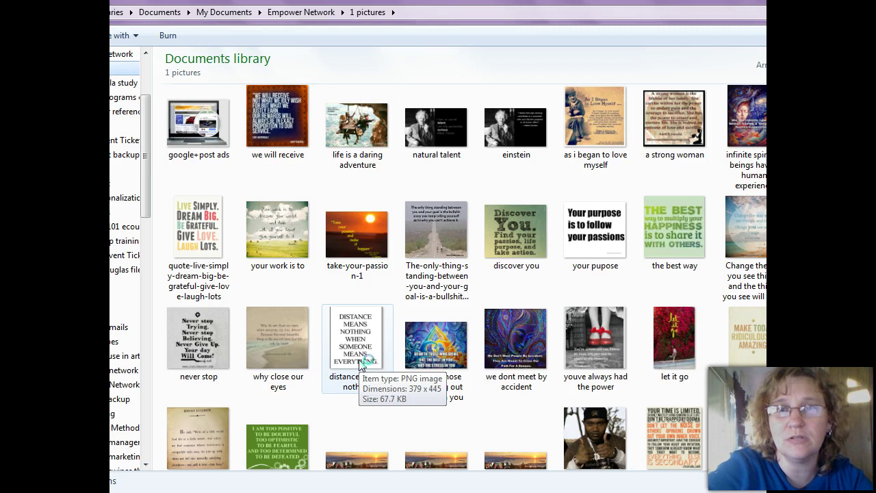
{"action": "left_click", "coordinate": [356, 369]}
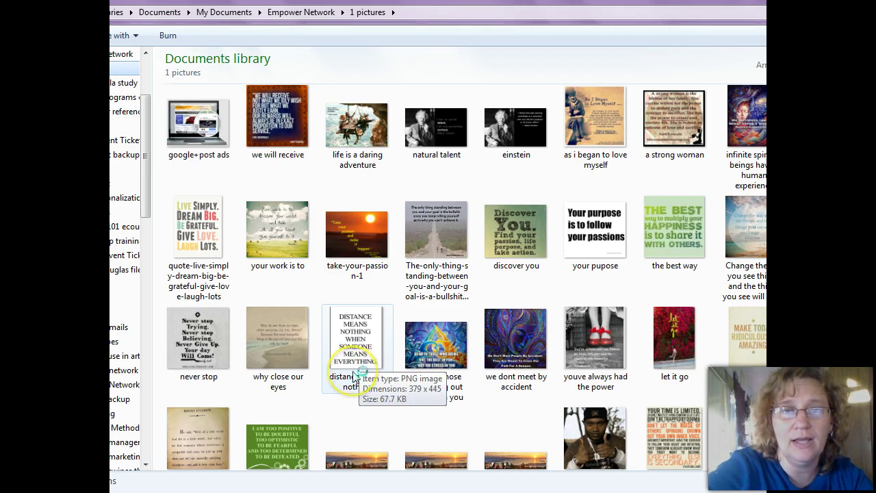
{"action": "left_click", "coordinate": [359, 331]}
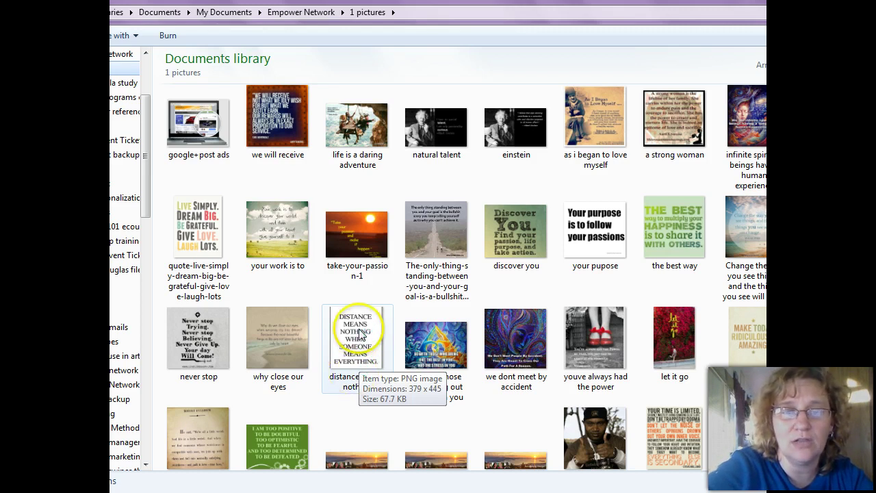
{"action": "left_click", "coordinate": [358, 353]}
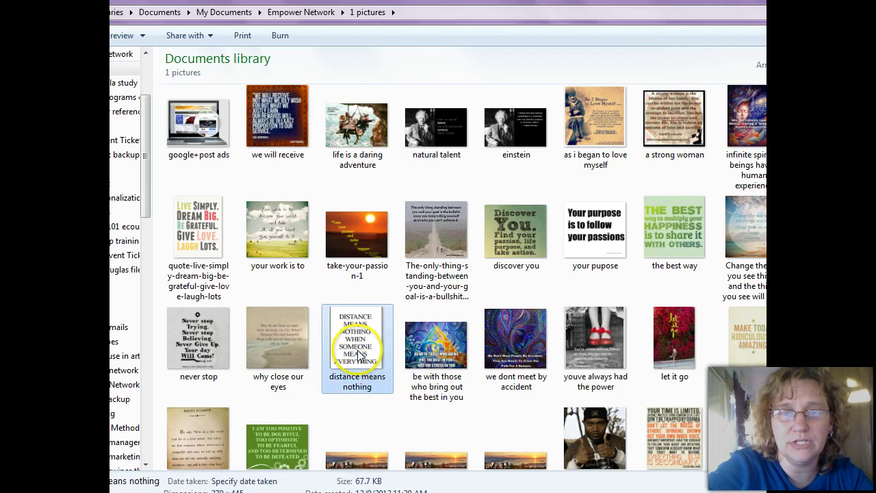
{"action": "left_click", "coordinate": [354, 381]}
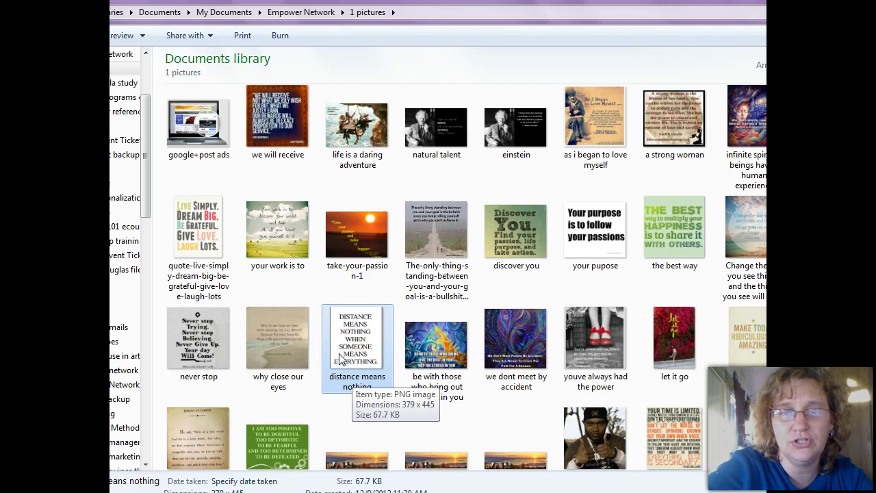
{"action": "left_click", "coordinate": [351, 342]}
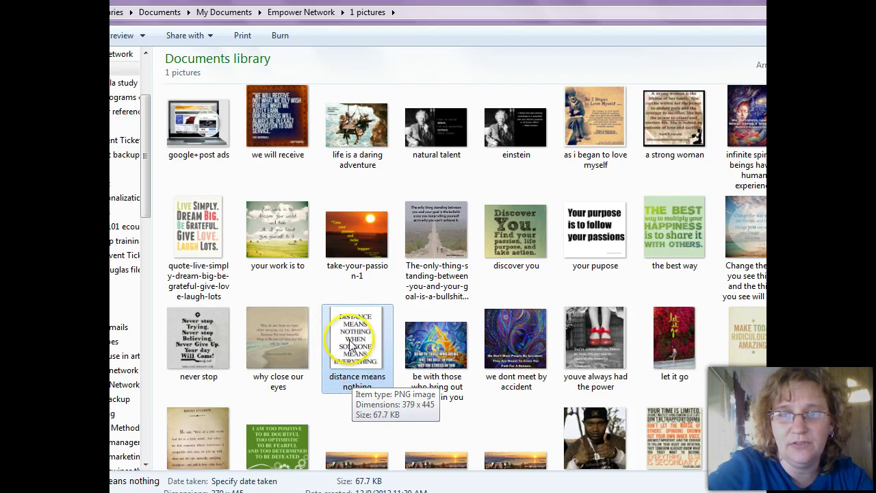
{"action": "left_click", "coordinate": [353, 349]}
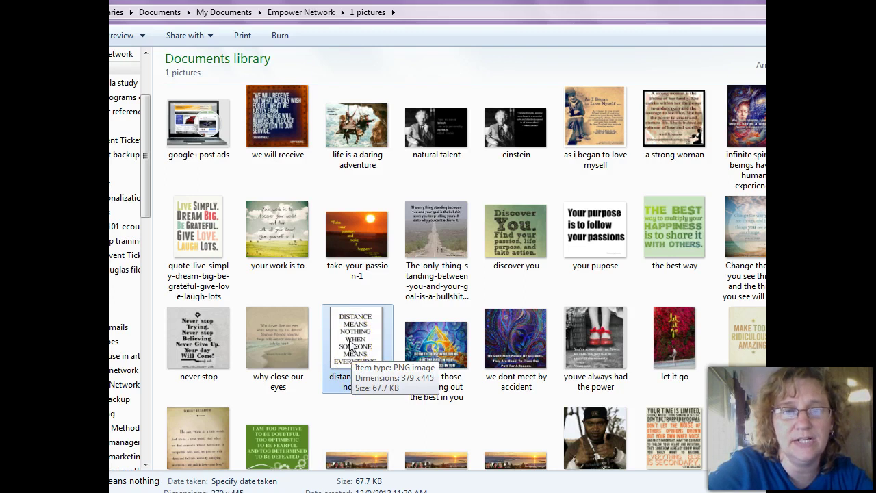
Step: Open the 'distance means nothing' image in Paint through the Open with menu
{"action": "right_click", "coordinate": [350, 345]}
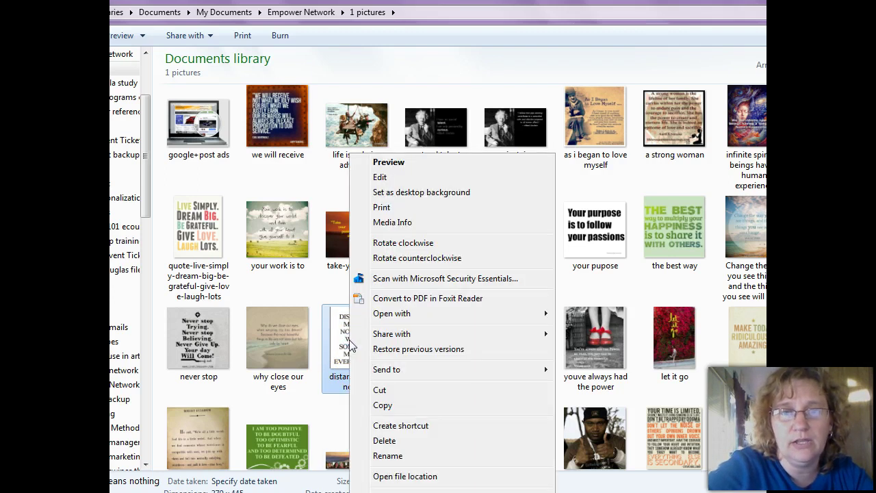
{"action": "left_click", "coordinate": [433, 319]}
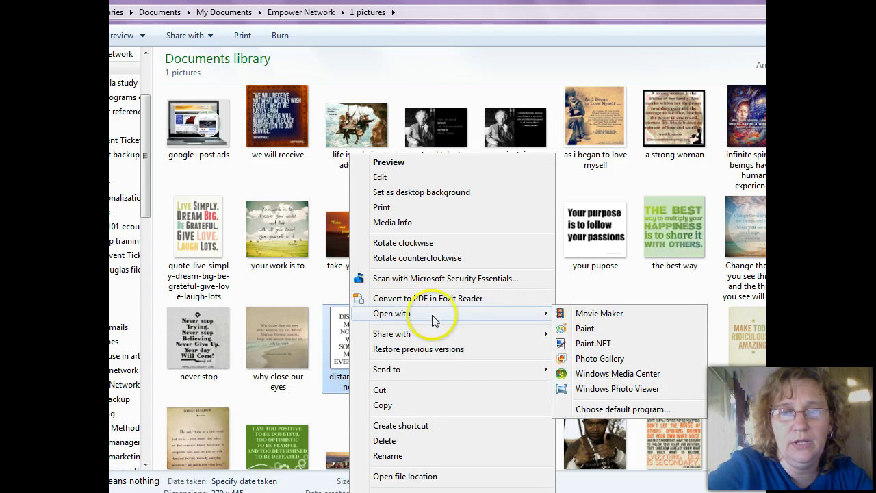
{"action": "left_click", "coordinate": [583, 329]}
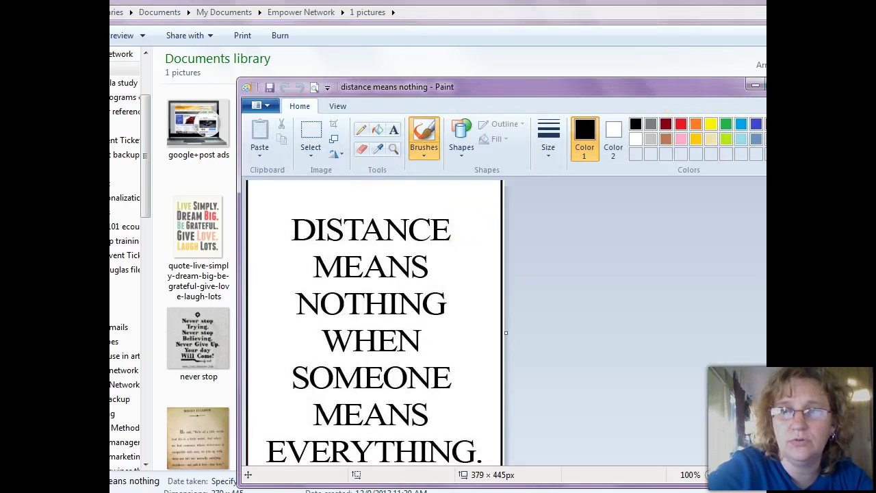
Step: Move the restored Paint window up-left and widen both sides so all tools show
{"action": "left_click", "coordinate": [771, 85]}
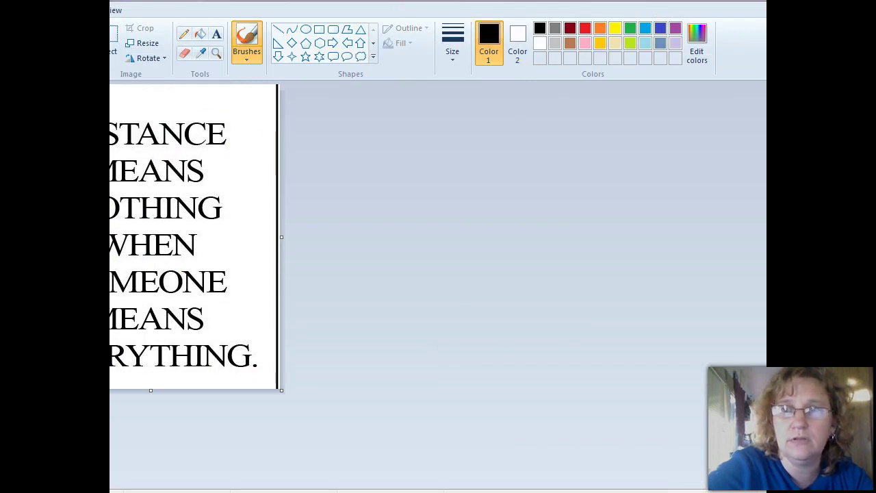
{"action": "double_click", "coordinate": [522, 5]}
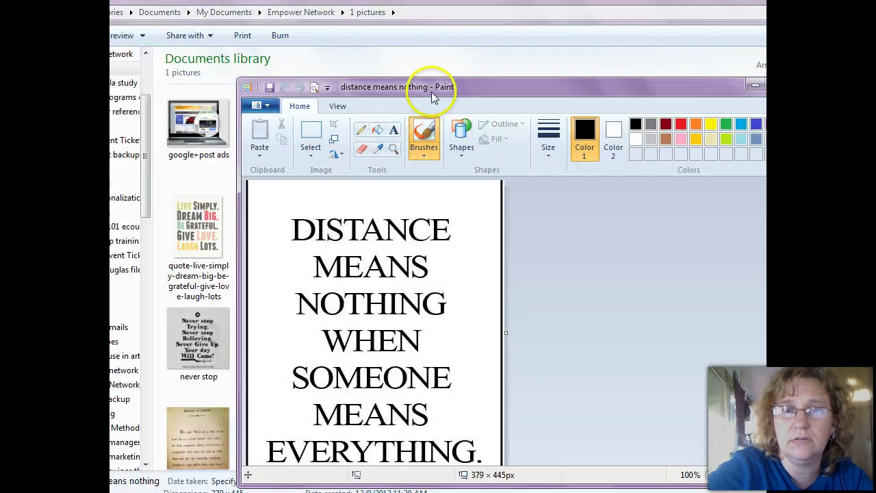
{"action": "mouse_move", "coordinate": [431, 92]}
{"action": "left_mouse_down"}
{"action": "mouse_move", "coordinate": [363, 34]}
{"action": "mouse_move", "coordinate": [319, 40]}
{"action": "mouse_move", "coordinate": [337, 36]}
{"action": "left_mouse_up"}
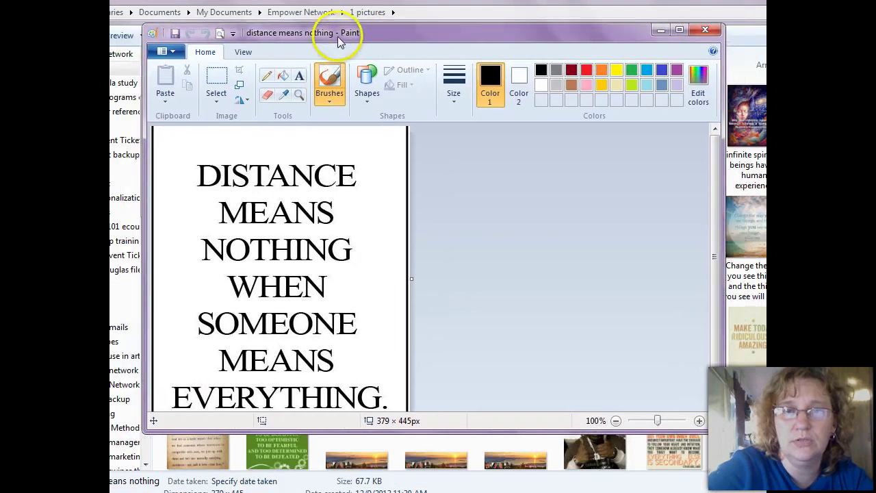
{"action": "left_click_drag", "start_coordinate": [723, 127], "coordinate": [765, 126]}
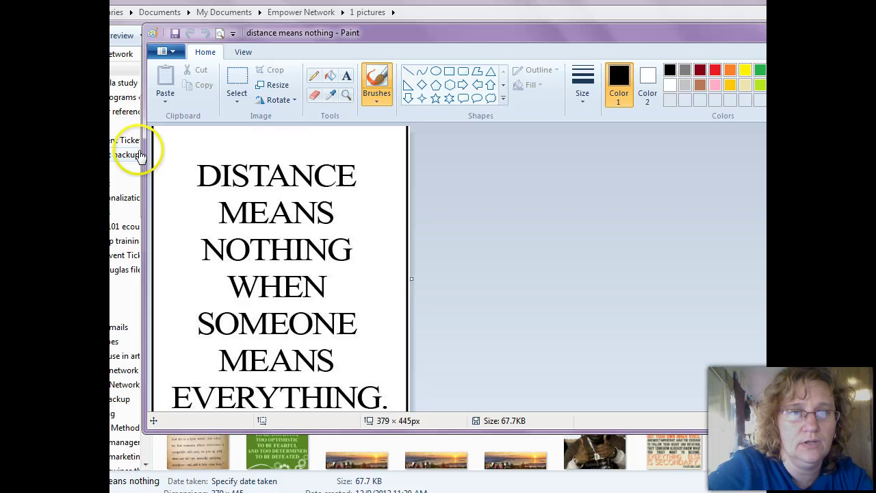
{"action": "left_click_drag", "start_coordinate": [141, 148], "coordinate": [39, 148]}
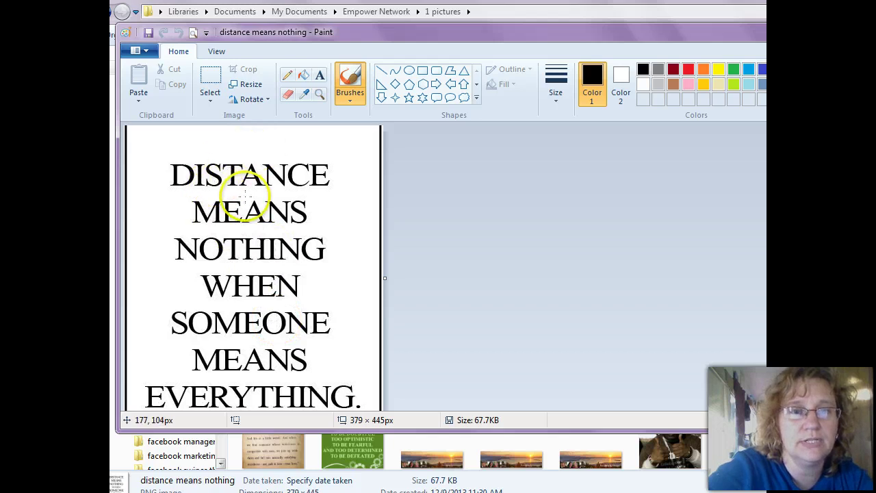
Step: Set a 500 × 500 pixel resize with Maintain aspect ratio unchecked
{"action": "left_click", "coordinate": [250, 84]}
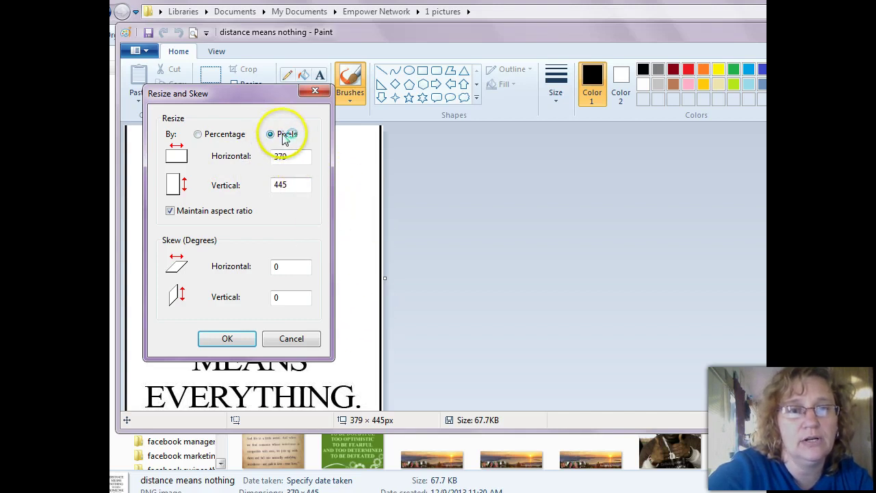
{"action": "left_click_drag", "start_coordinate": [293, 157], "coordinate": [258, 157]}
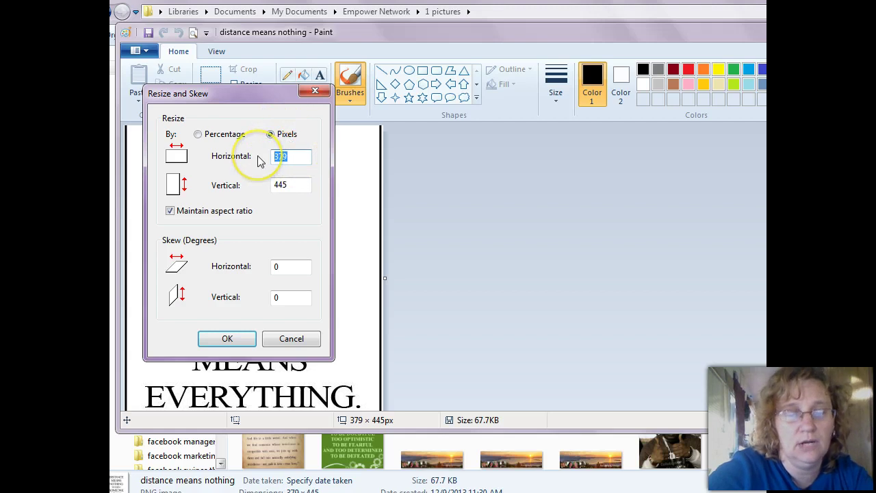
{"action": "type", "text": "500"}
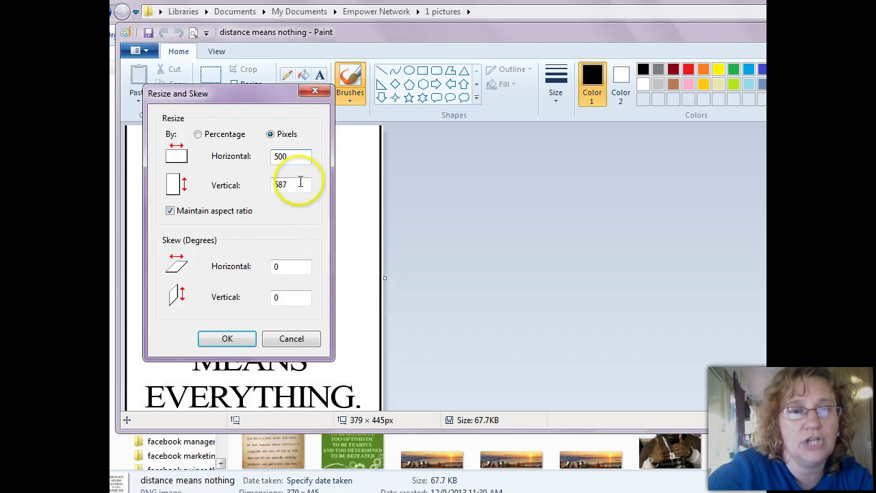
{"action": "left_click", "coordinate": [169, 210]}
{"action": "left_click_drag", "start_coordinate": [289, 183], "coordinate": [252, 190]}
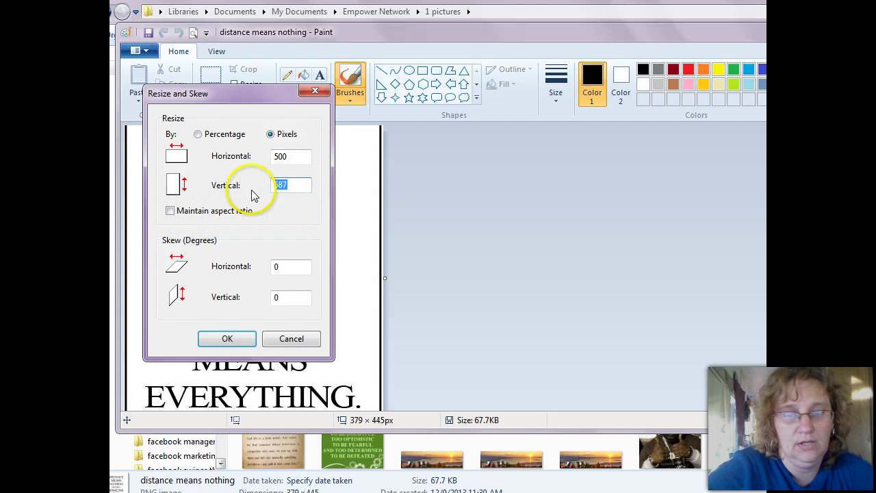
{"action": "type", "text": "500"}
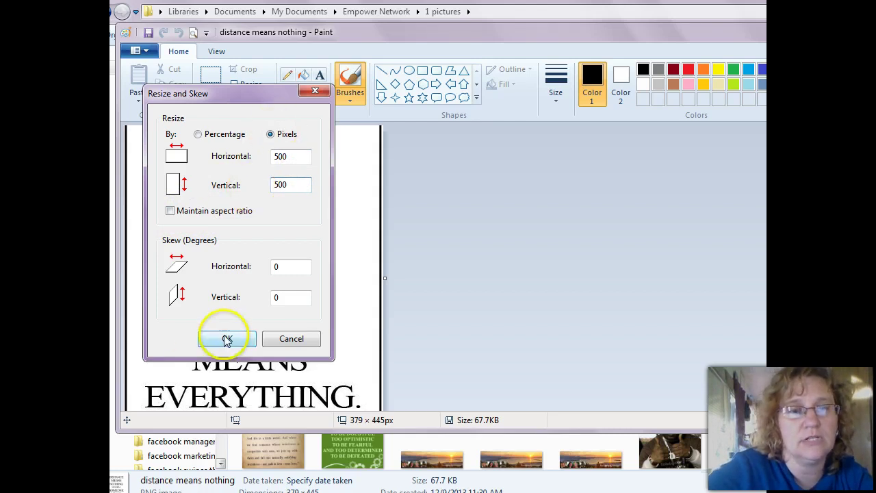
Step: Apply the 500 × 500 stretch, enlarge the window to view it, then undo back to 379 × 445
{"action": "left_click", "coordinate": [227, 340]}
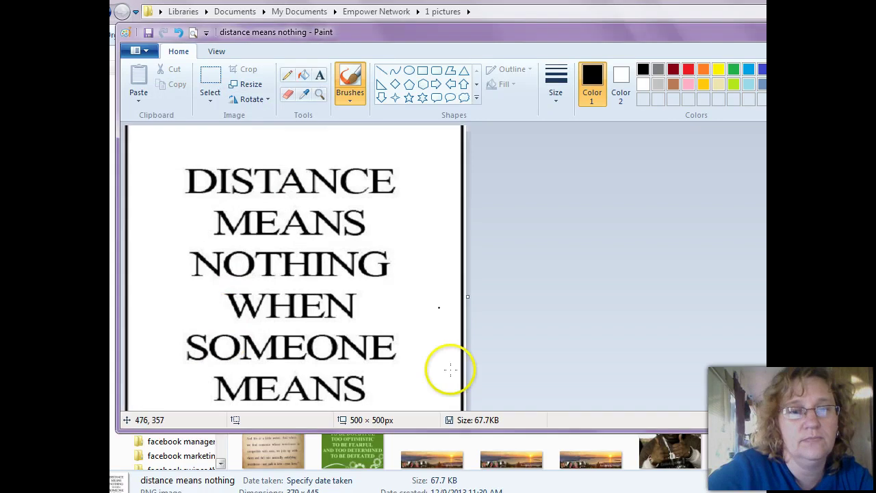
{"action": "left_click_drag", "start_coordinate": [461, 432], "coordinate": [461, 465]}
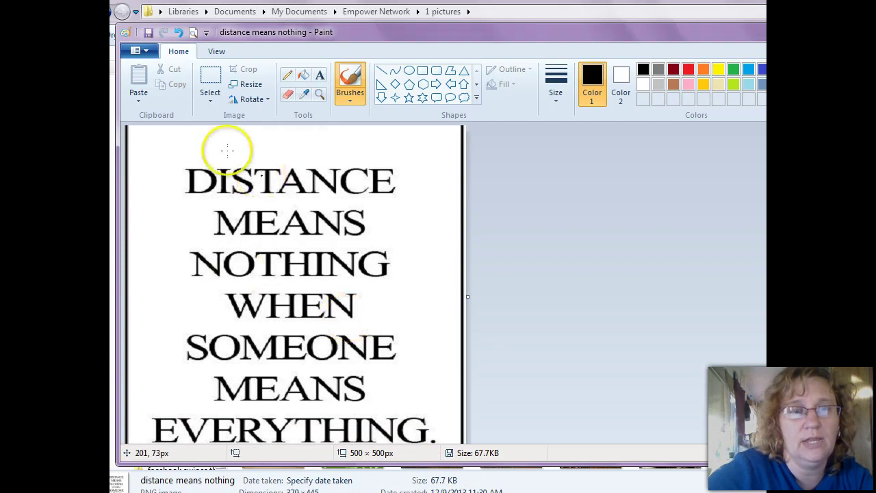
{"action": "left_click", "coordinate": [176, 33]}
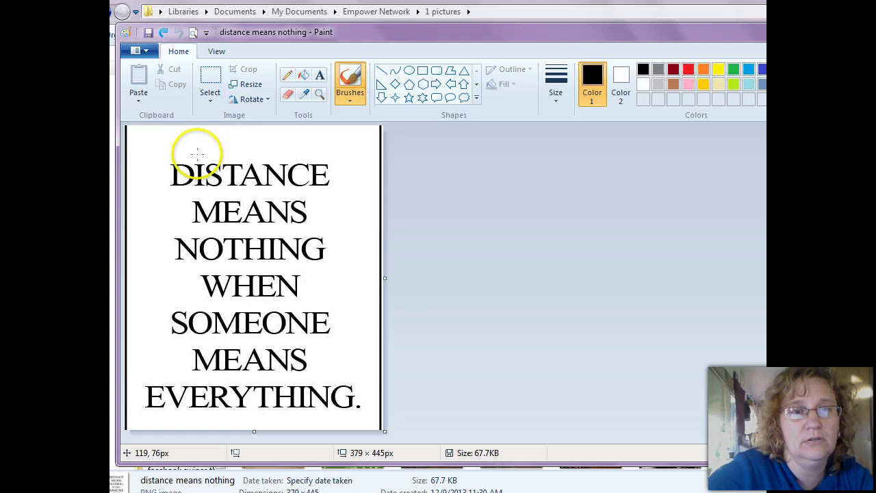
Step: Resize the image in pixels to 500 wide with aspect ratio kept, giving 500 × 587
{"action": "left_click", "coordinate": [247, 84]}
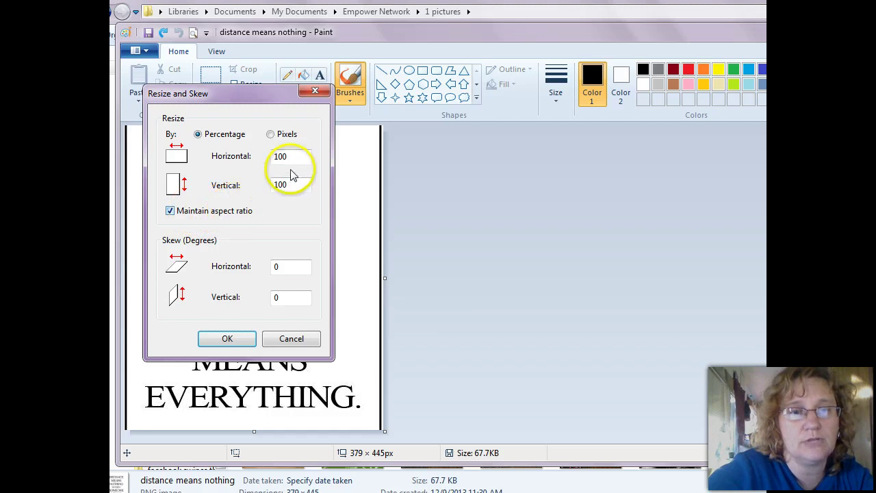
{"action": "left_click", "coordinate": [271, 134]}
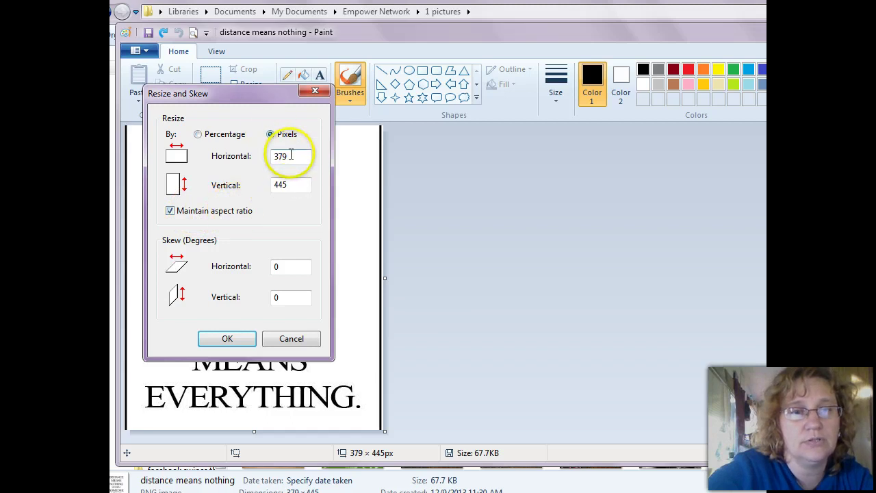
{"action": "left_click_drag", "start_coordinate": [289, 156], "coordinate": [264, 161]}
{"action": "type", "text": "500"}
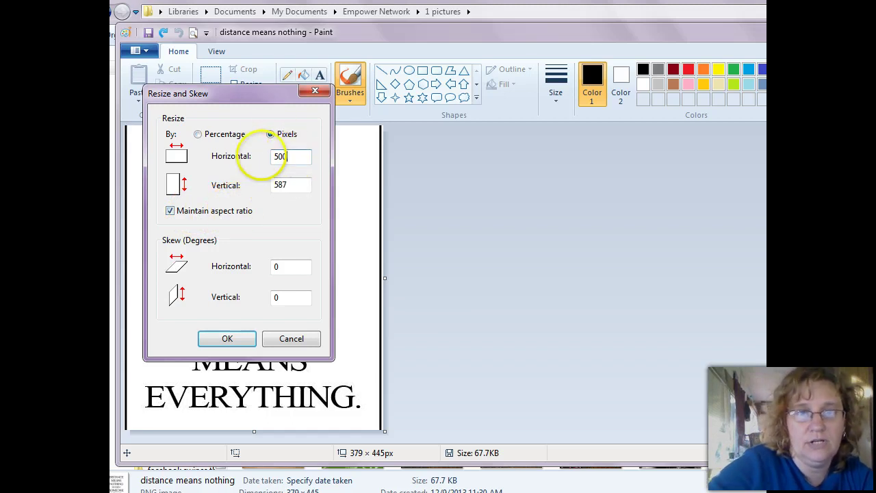
{"action": "left_click", "coordinate": [222, 337]}
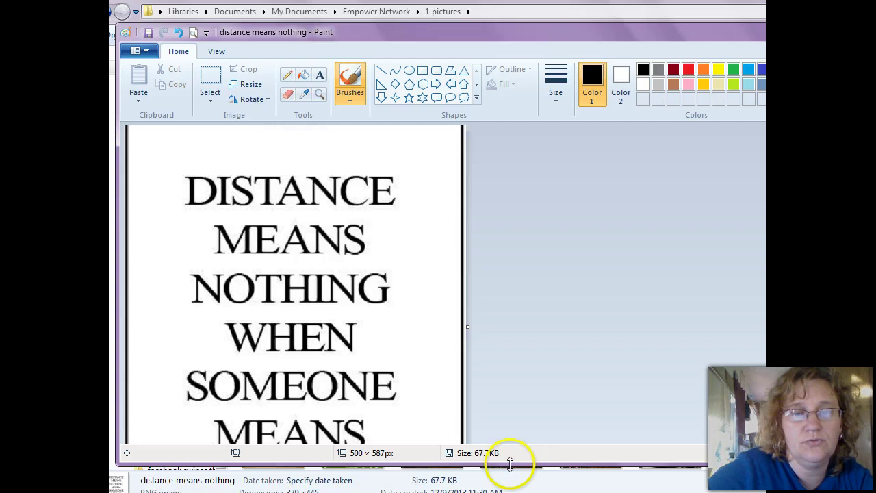
Step: Drag the Paint window's bottom edge down slightly to reveal more of the image
{"action": "mouse_move", "coordinate": [509, 464]}
{"action": "left_mouse_down"}
{"action": "mouse_move", "coordinate": [504, 483]}
{"action": "mouse_move", "coordinate": [513, 487]}
{"action": "left_mouse_up"}
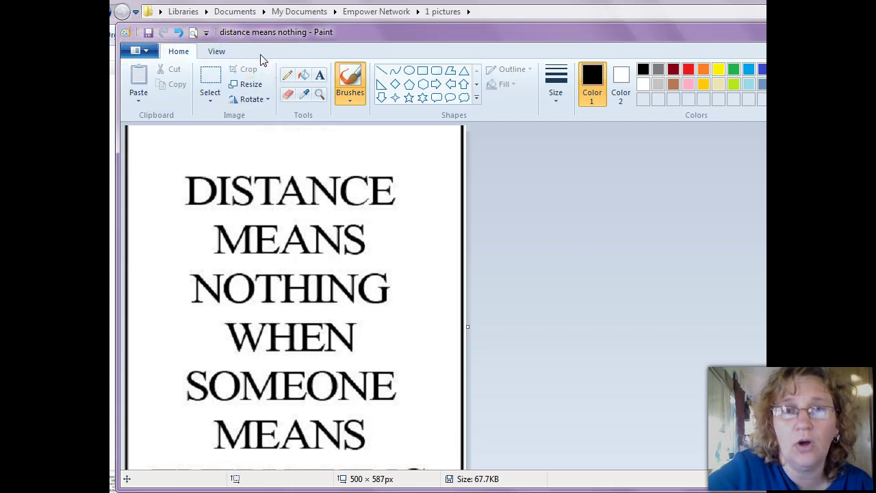
Step: Start a JPEG Save As, appending '500x587' to the 'distance means nothing' file name
{"action": "left_click", "coordinate": [137, 49]}
{"action": "mouse_move", "coordinate": [178, 168]}
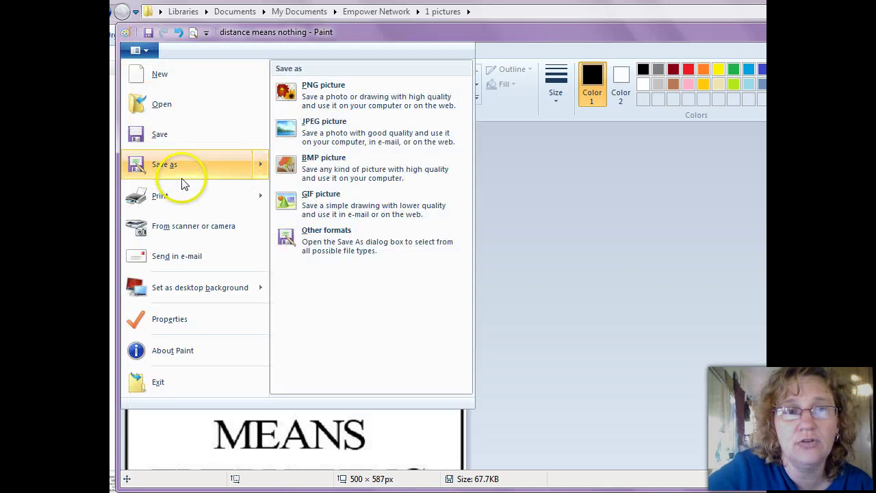
{"action": "left_click", "coordinate": [325, 131]}
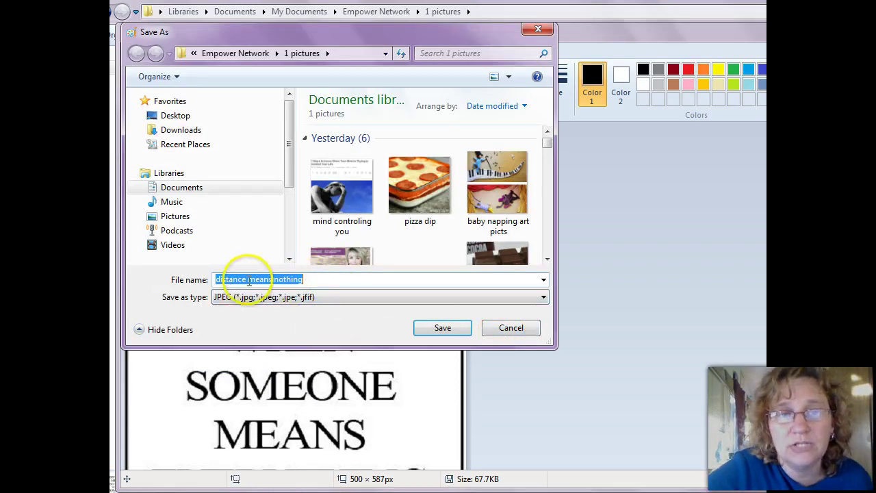
{"action": "left_click", "coordinate": [313, 281]}
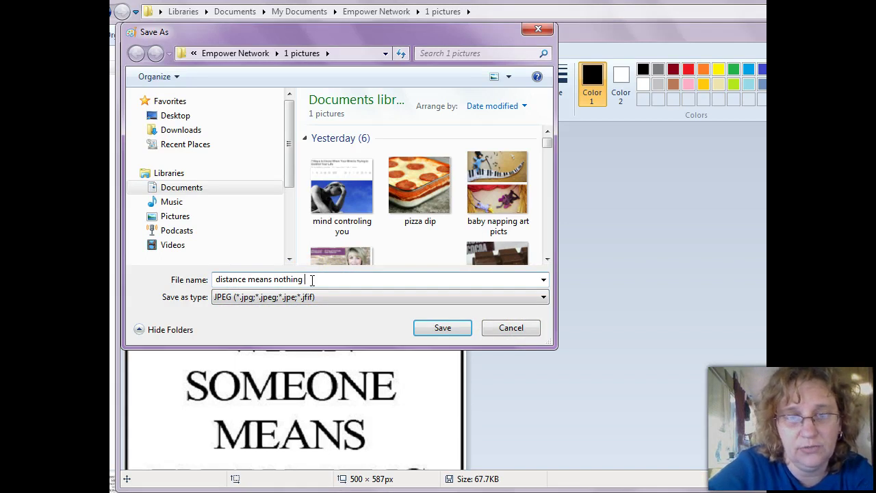
{"action": "type", "text": "500"}
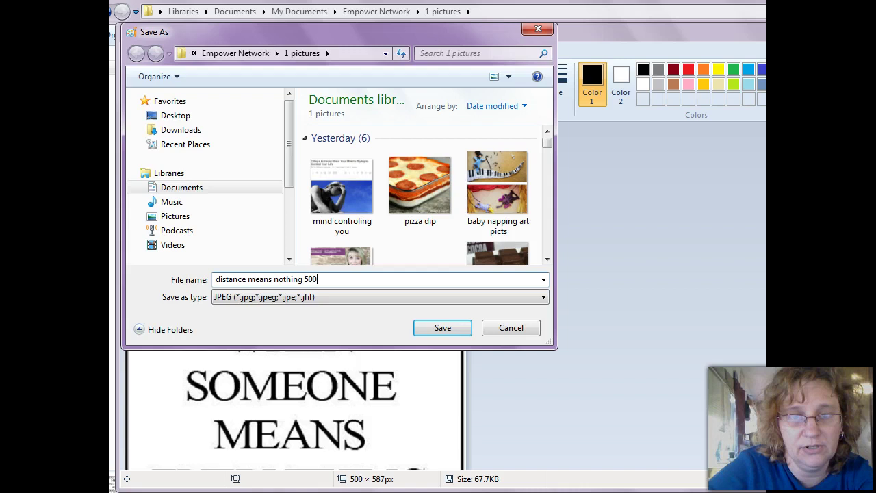
{"action": "type", "text": "x"}
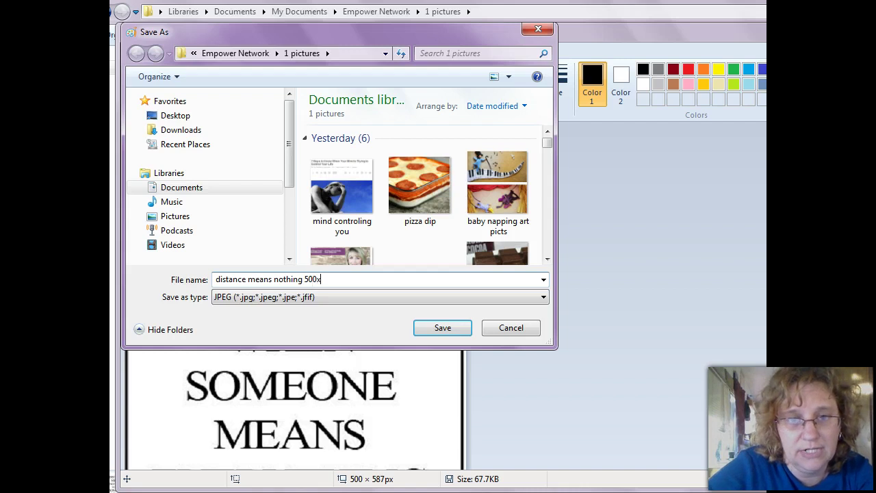
{"action": "type", "text": "587"}
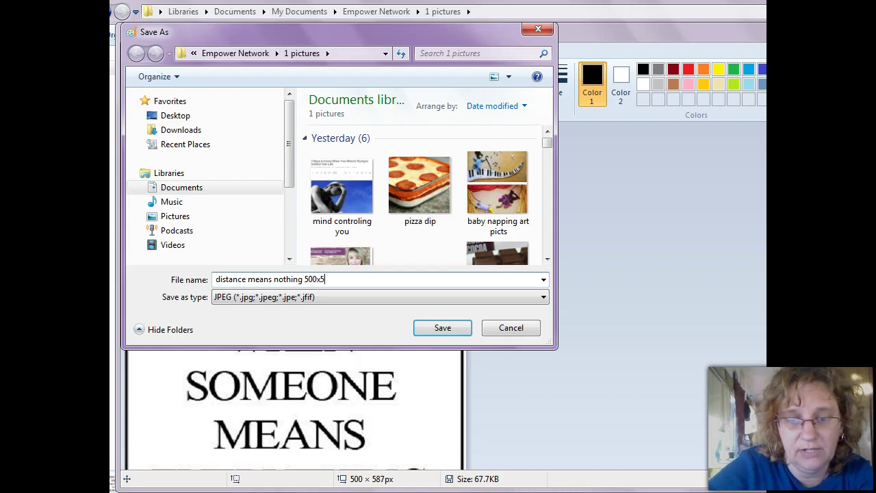
Step: Save the JPEG copy 'distance means nothing 500x587', then close Paint with Alt+F4
{"action": "left_click", "coordinate": [426, 324]}
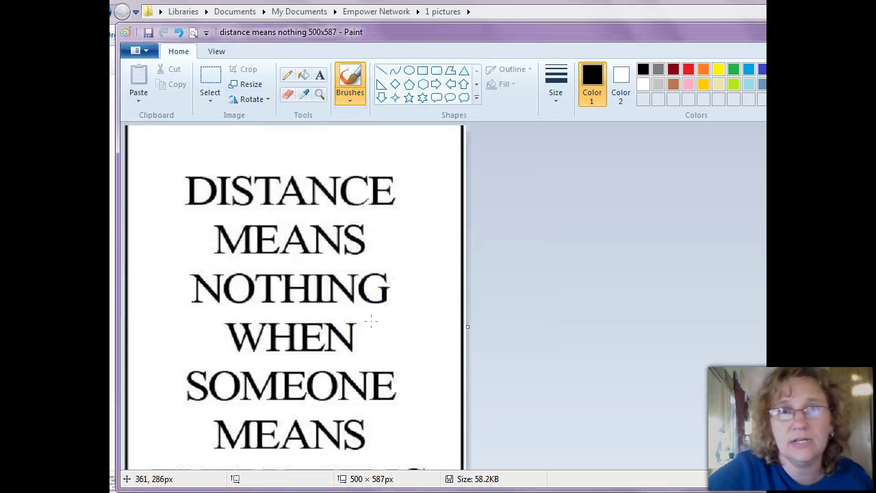
{"action": "left_click", "coordinate": [391, 238]}
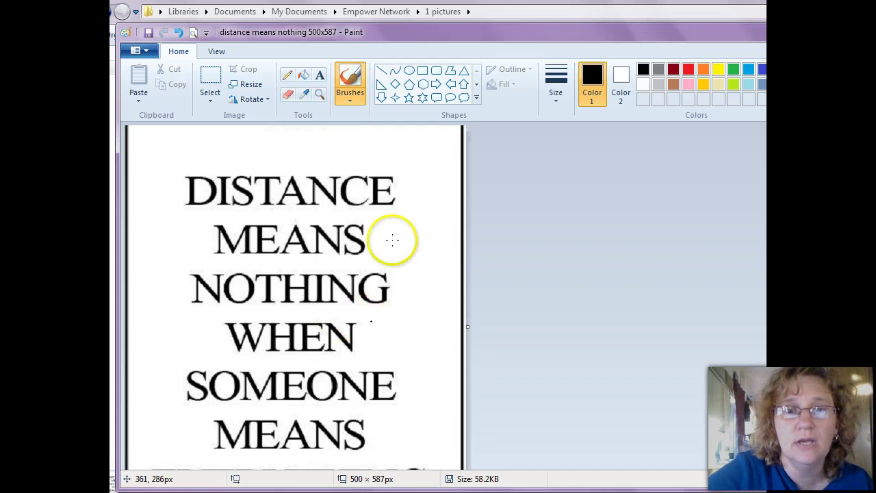
{"action": "left_click", "coordinate": [485, 275]}
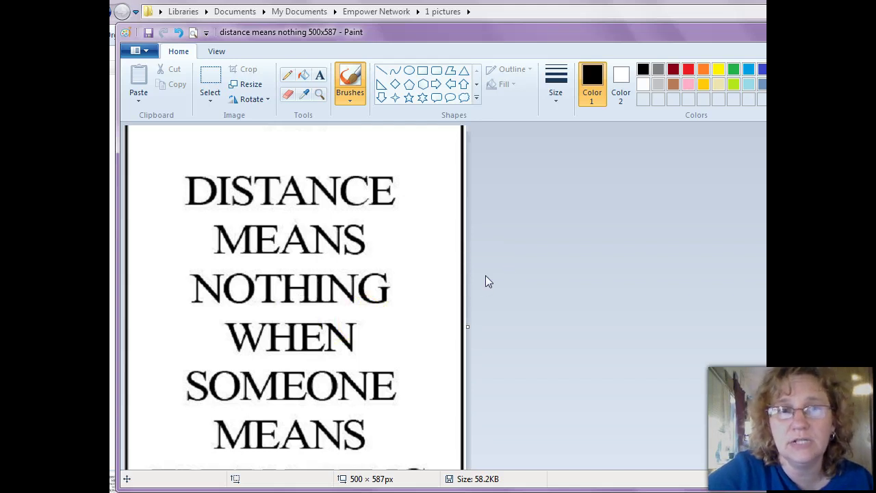
{"action": "left_click", "coordinate": [695, 197]}
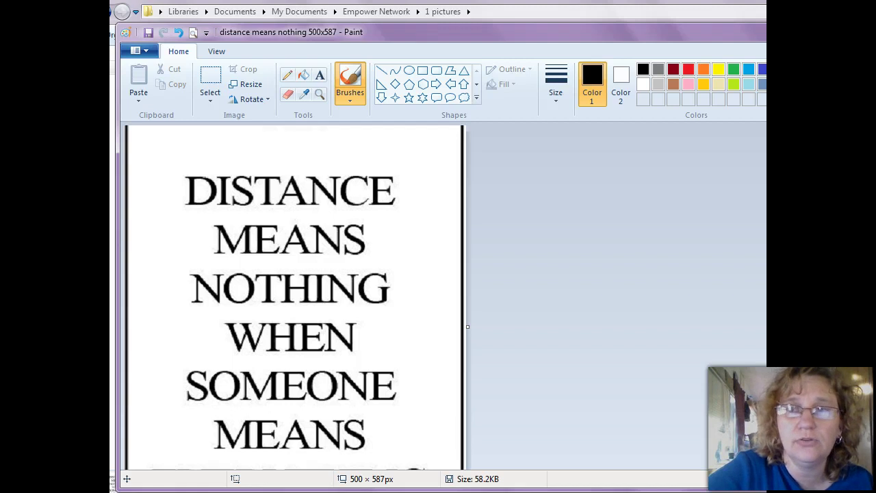
{"action": "key", "text": "alt+F4"}
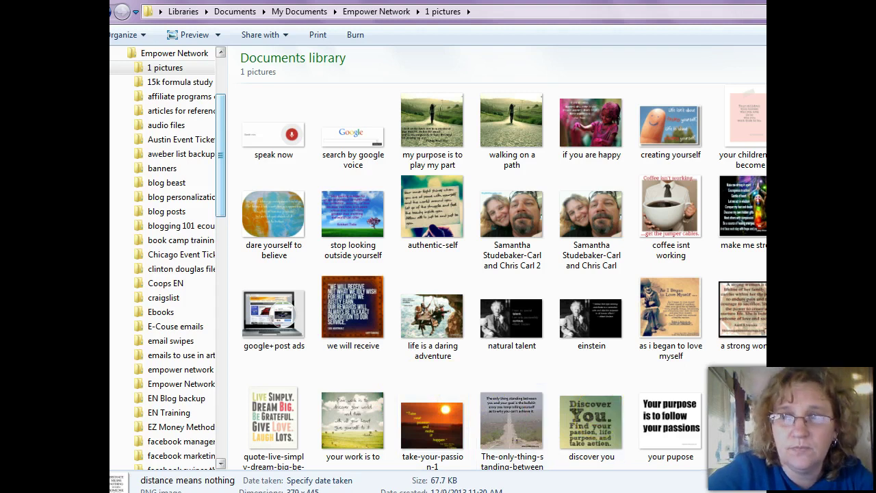
Step: Scroll back to the 'distance means nothing' thumbnail and show its Open with program list
{"action": "scroll", "coordinate": [503, 273], "scroll_direction": "up", "scroll_amount": 5}
{"action": "scroll", "coordinate": [691, 234], "scroll_direction": "up", "scroll_amount": 5}
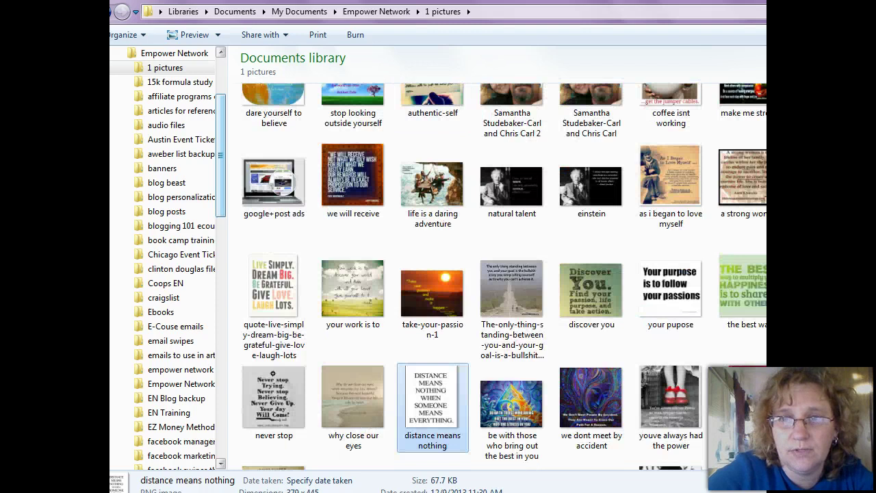
{"action": "mouse_move", "coordinate": [662, 303]}
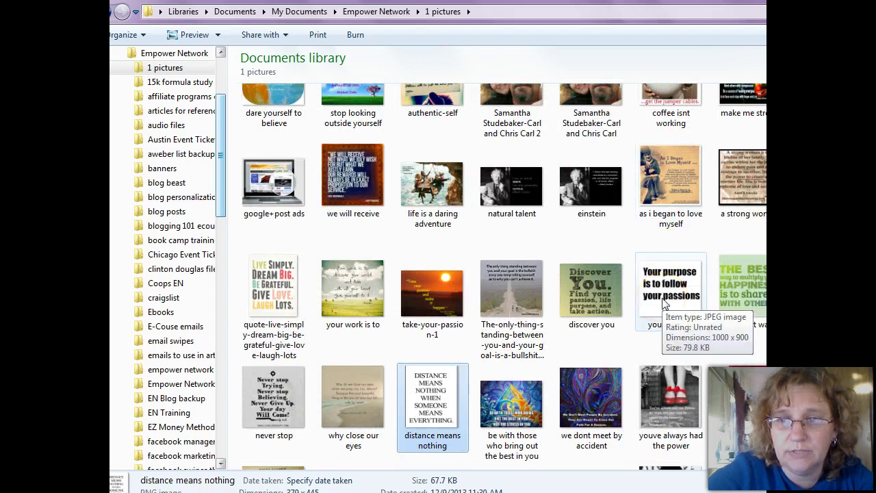
{"action": "right_click", "coordinate": [428, 397]}
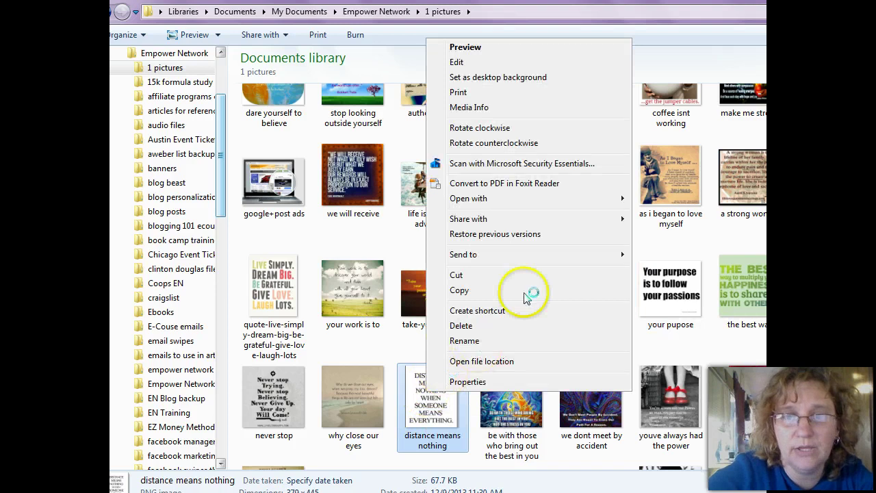
{"action": "mouse_move", "coordinate": [487, 198]}
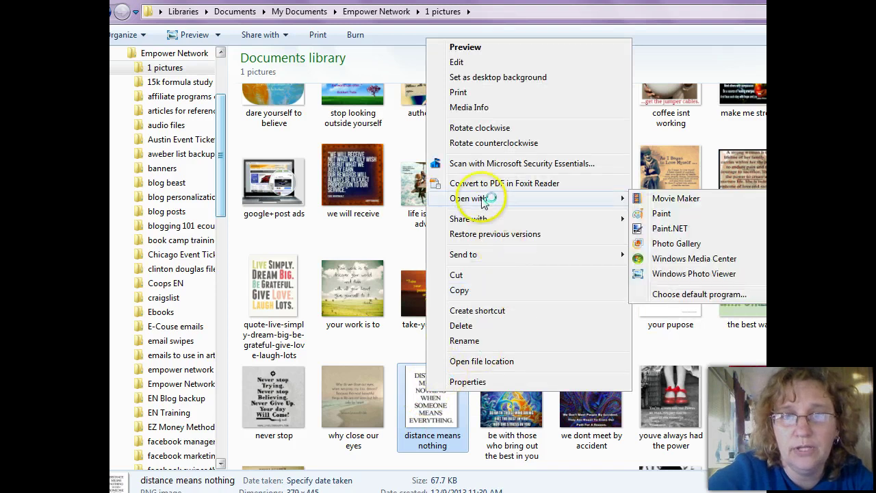
Step: Open the quote image in Paint.NET and resize it, aspect ratio kept, to 1000 px wide (1000 × 1174)
{"action": "left_click", "coordinate": [671, 233]}
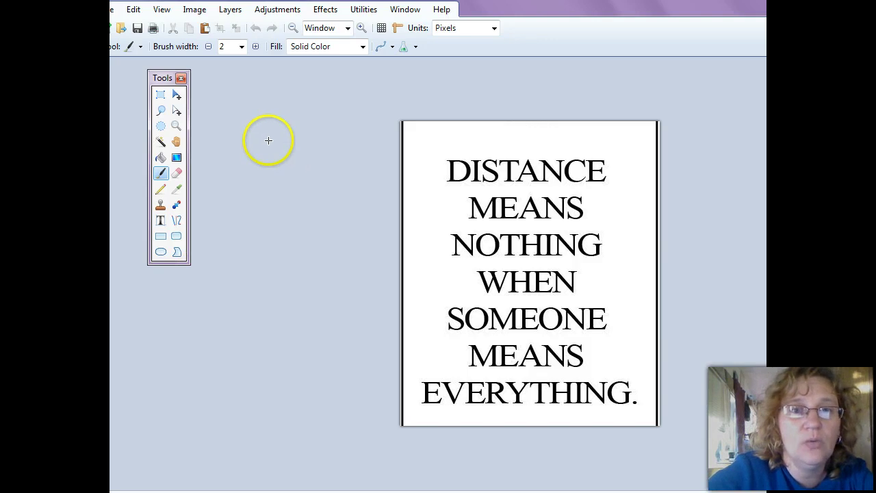
{"action": "left_click", "coordinate": [194, 11]}
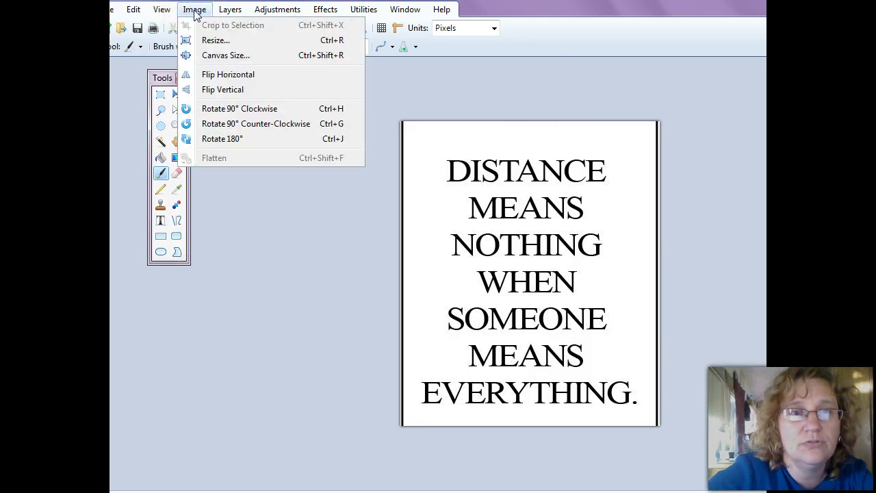
{"action": "left_click", "coordinate": [215, 40]}
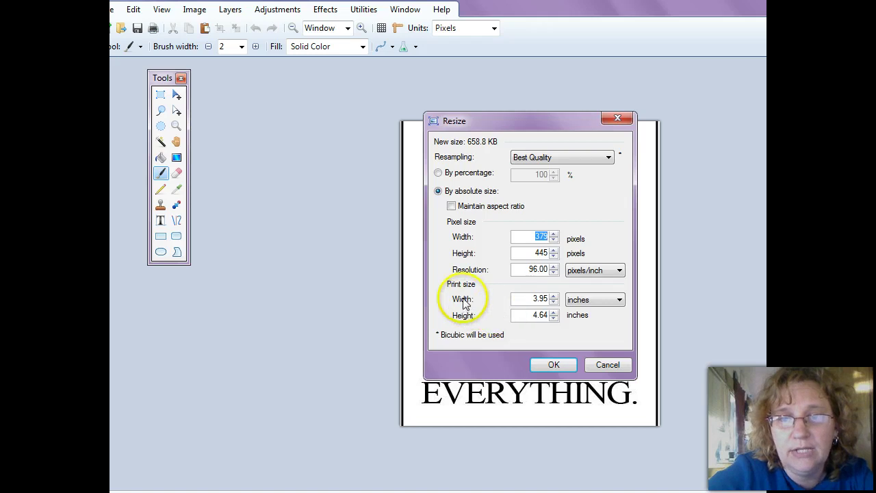
{"action": "left_click", "coordinate": [451, 206]}
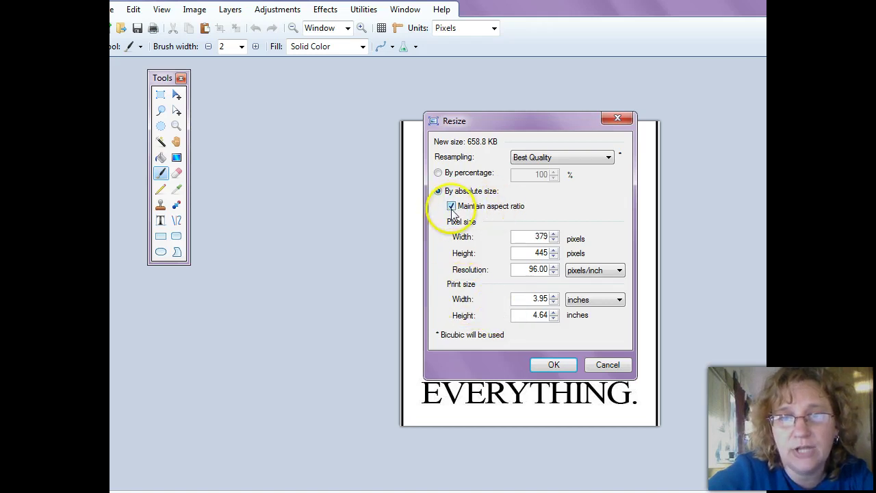
{"action": "left_click", "coordinate": [538, 235]}
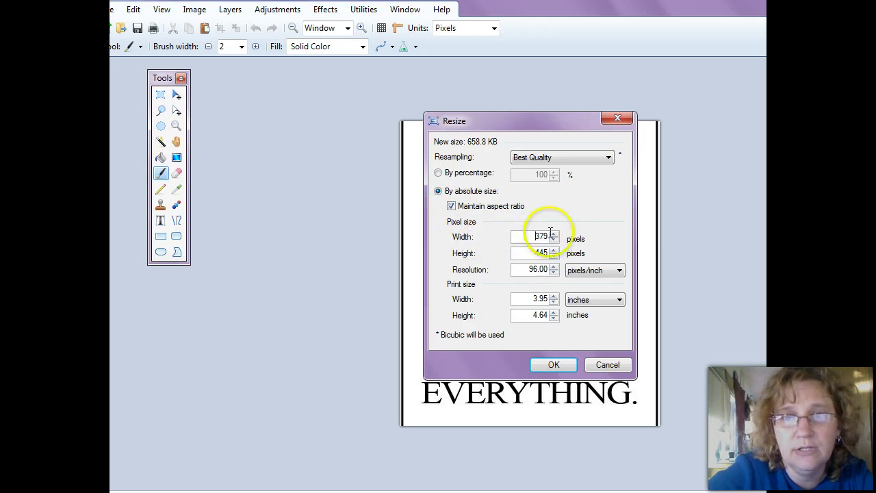
{"action": "double_click", "coordinate": [542, 235]}
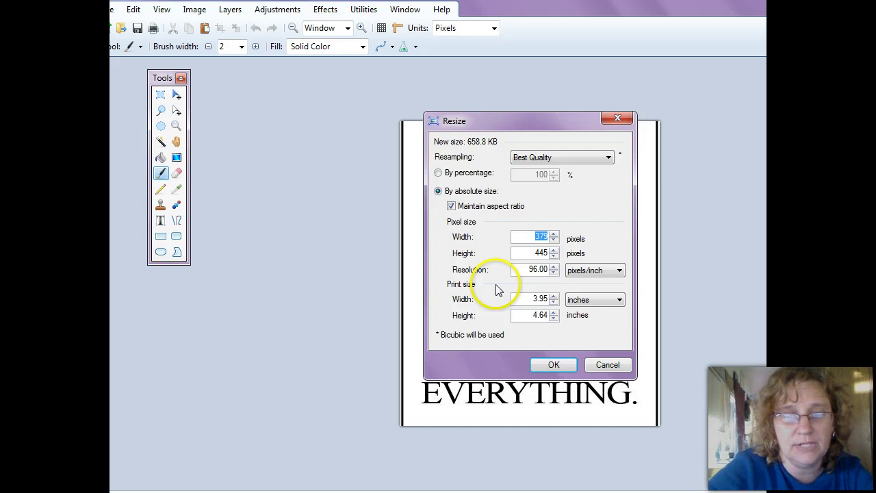
{"action": "type", "text": "50"}
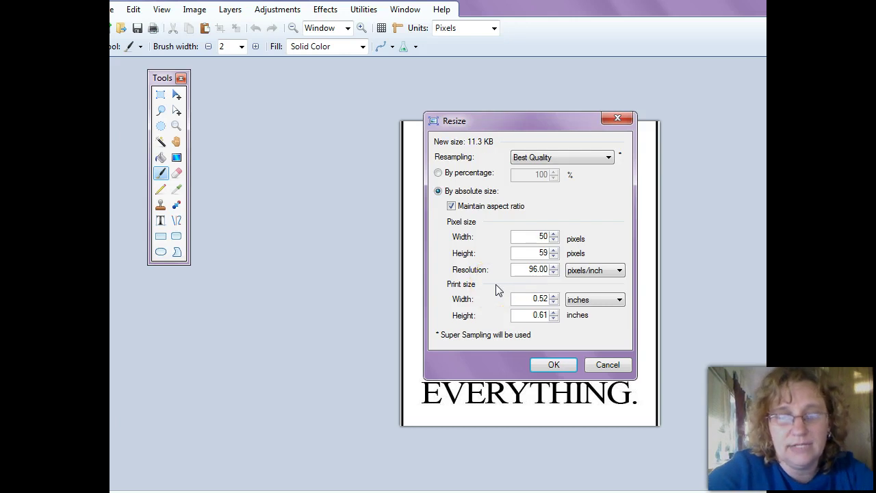
{"action": "type", "text": "0"}
{"action": "key", "text": "BackSpace"}
{"action": "key", "text": "BackSpace"}
{"action": "key", "text": "BackSpace"}
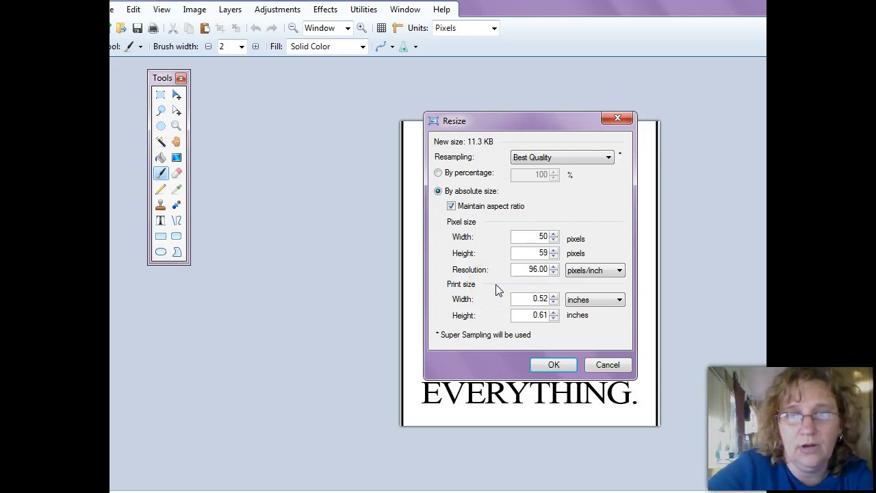
{"action": "type", "text": "1000"}
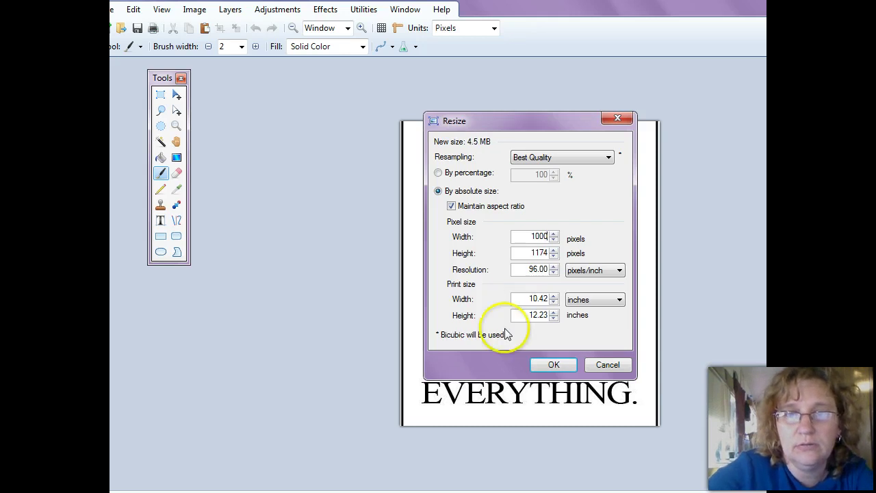
{"action": "left_click", "coordinate": [553, 365]}
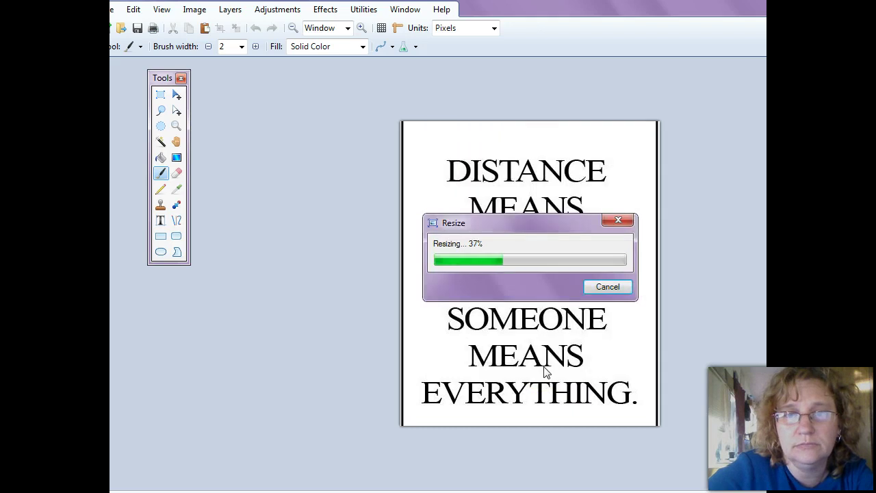